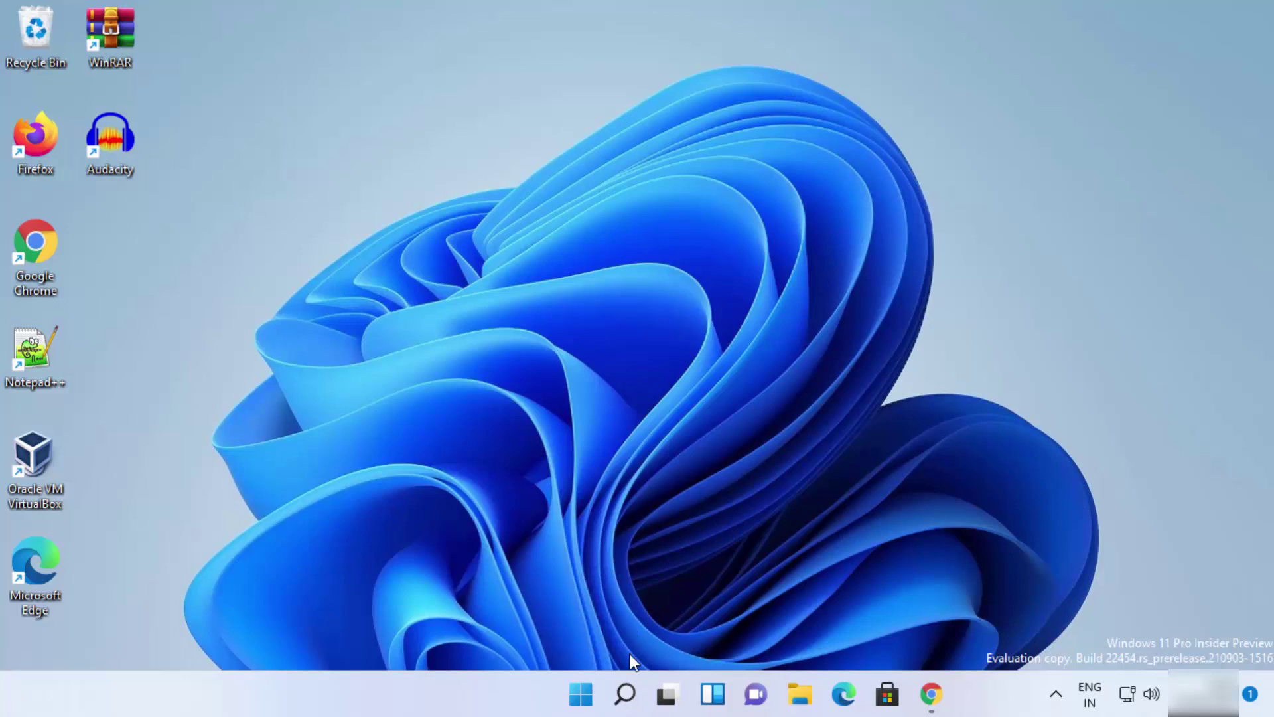
- Search 'password', open the change-your-password settings page, expand the Password option, then close Settings
{"action": "left_click", "coordinate": [626, 694]}
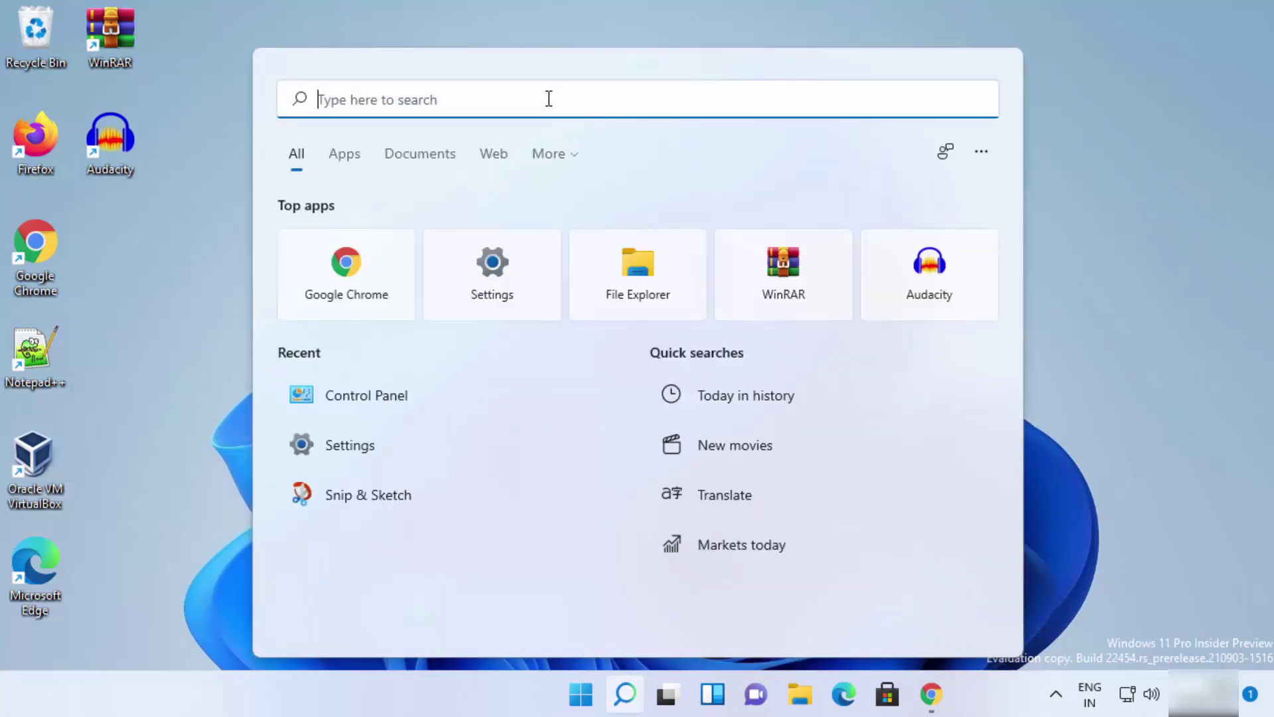
{"action": "type", "text": "password"}
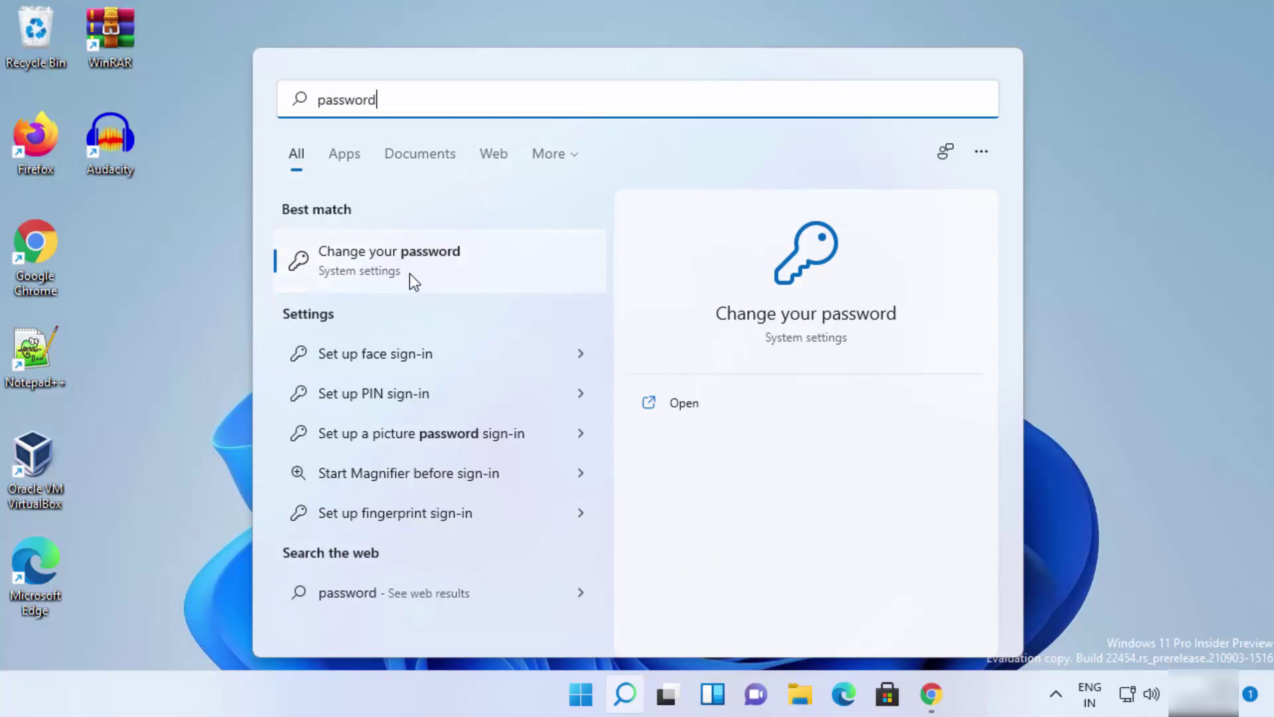
{"action": "left_click", "coordinate": [363, 264]}
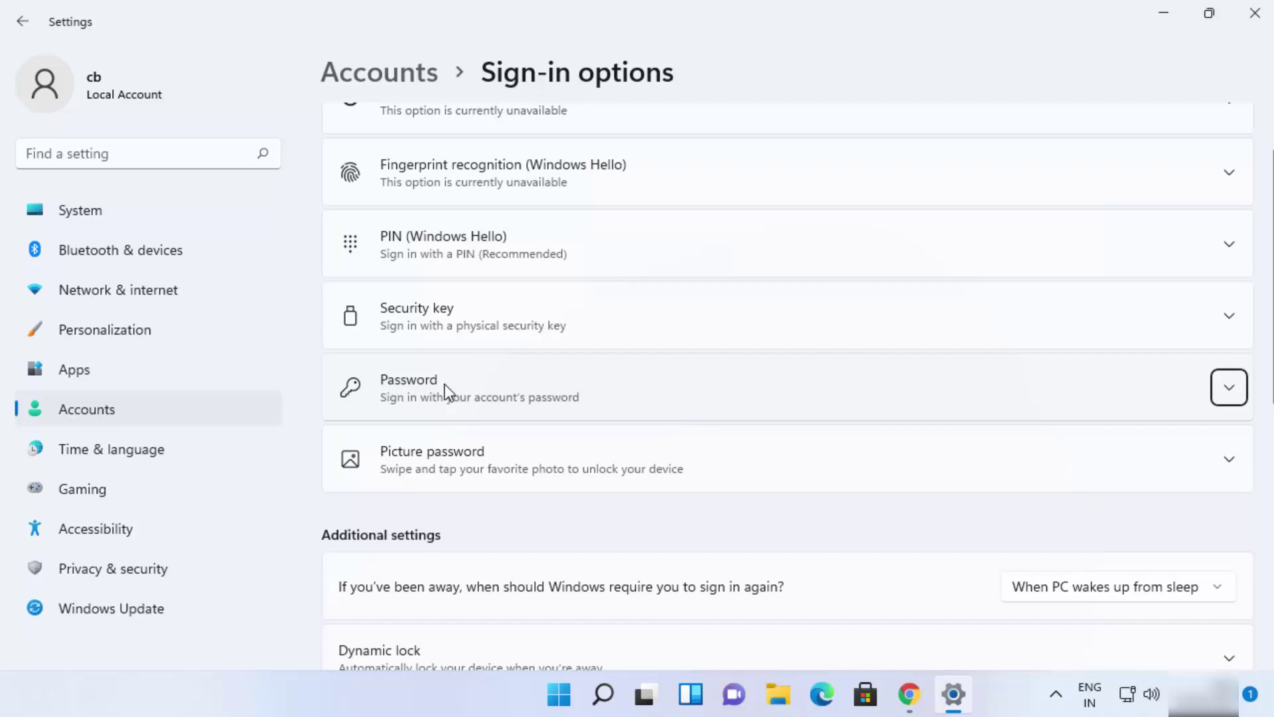
{"action": "left_click", "coordinate": [1229, 390]}
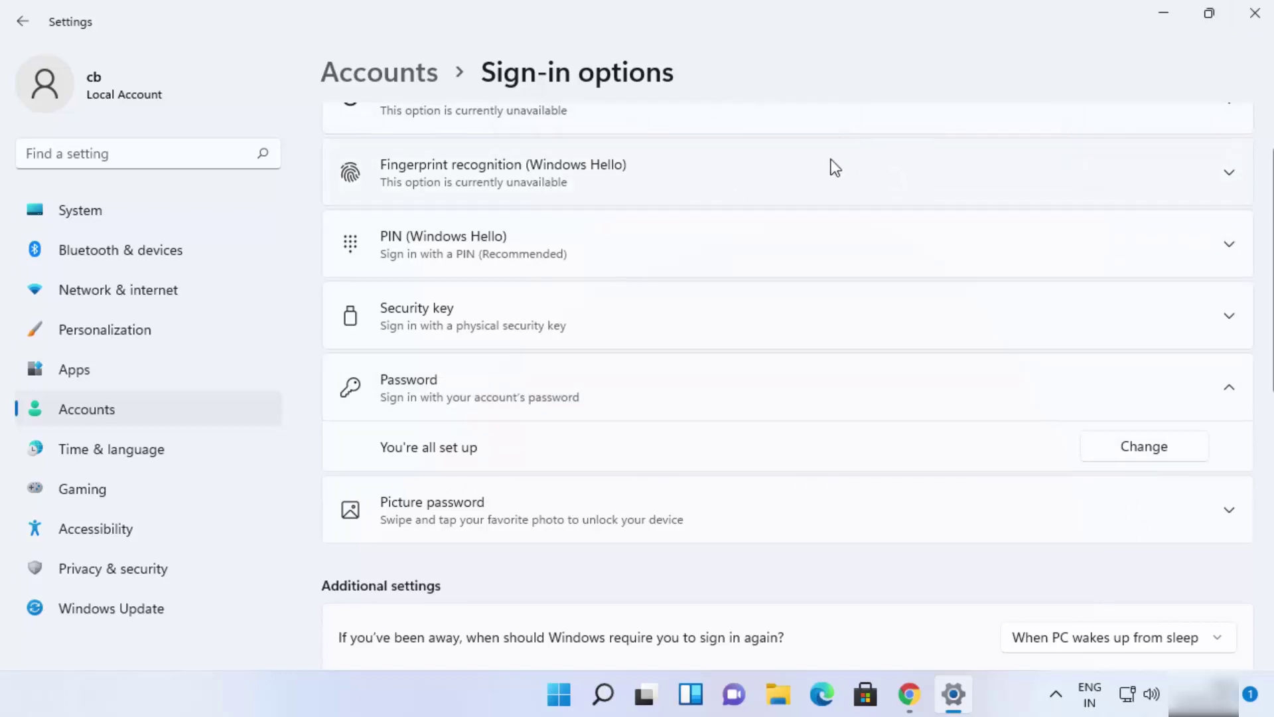
{"action": "key", "text": "alt+F4"}
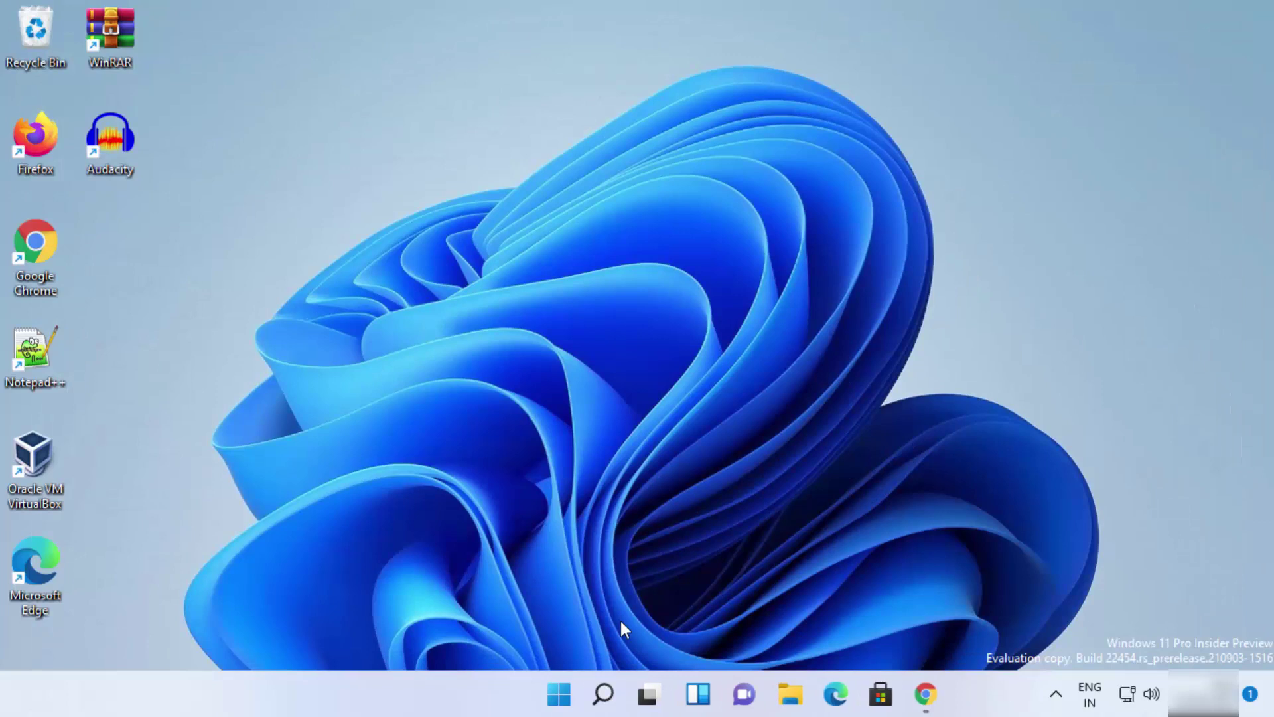
- Reopen Settings via search and expand Password under Accounts > Sign-in options
{"action": "left_click", "coordinate": [626, 694]}
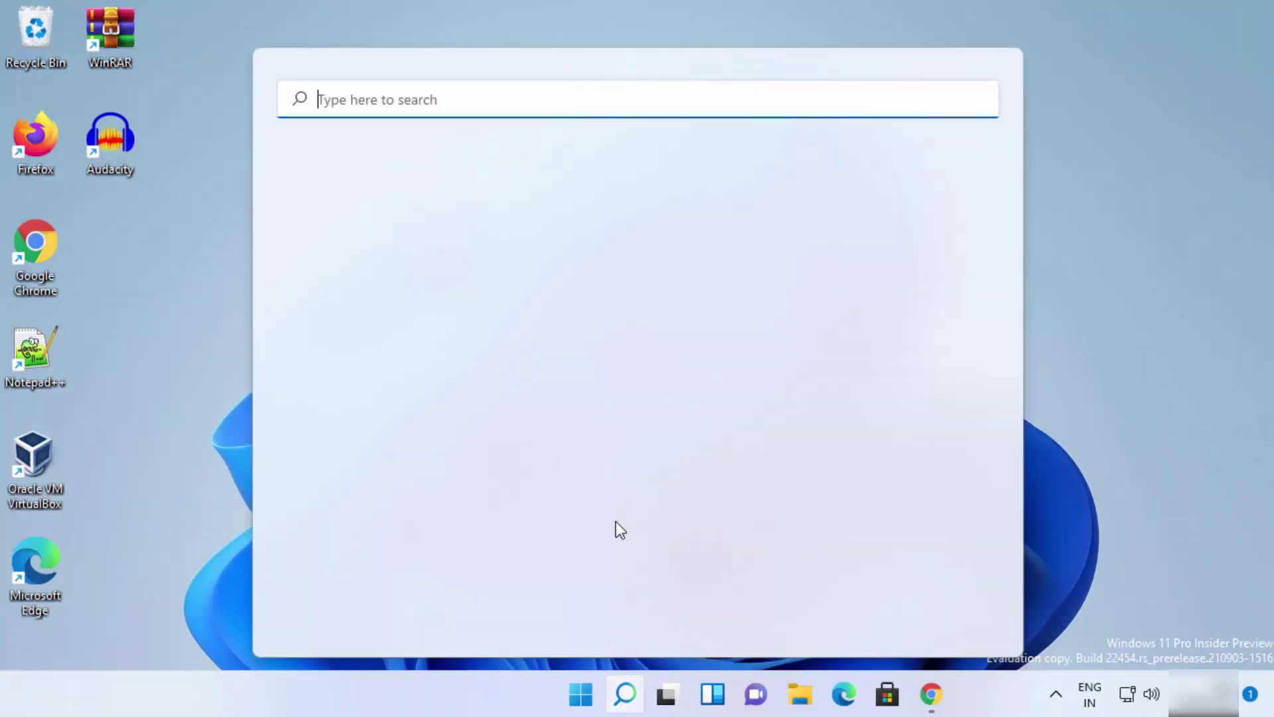
{"action": "type", "text": "settin"}
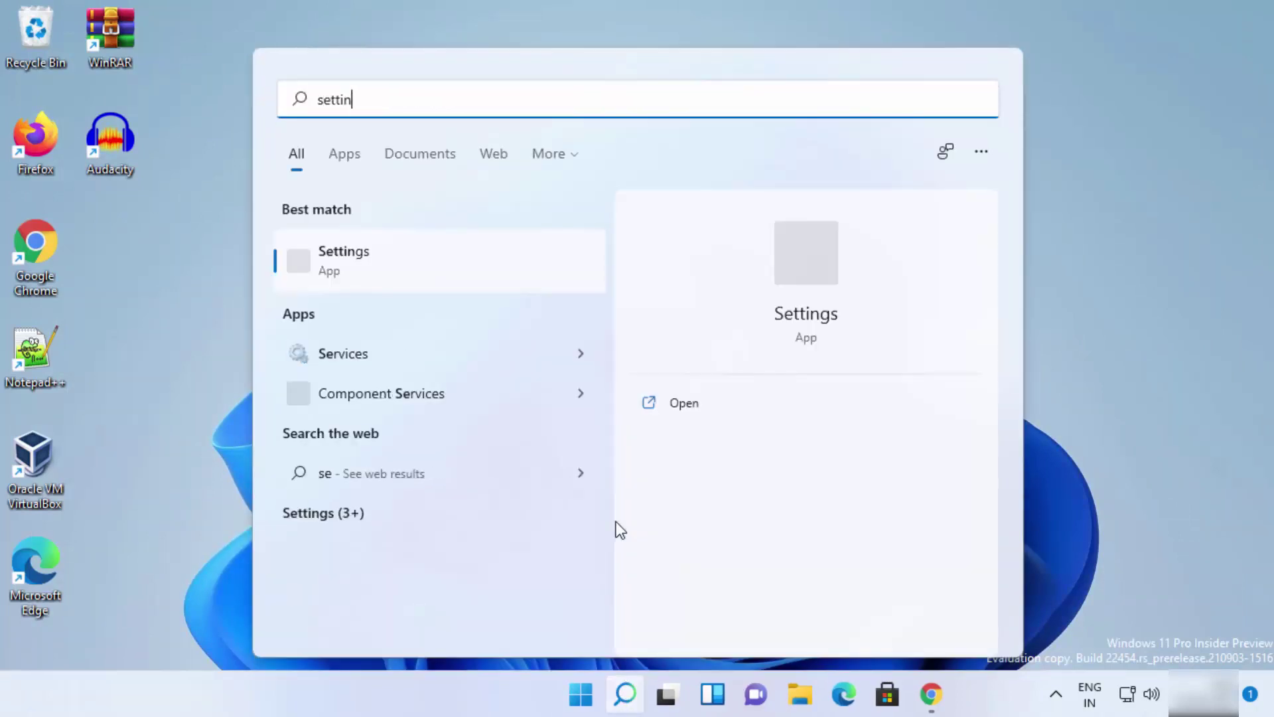
{"action": "left_click", "coordinate": [411, 270]}
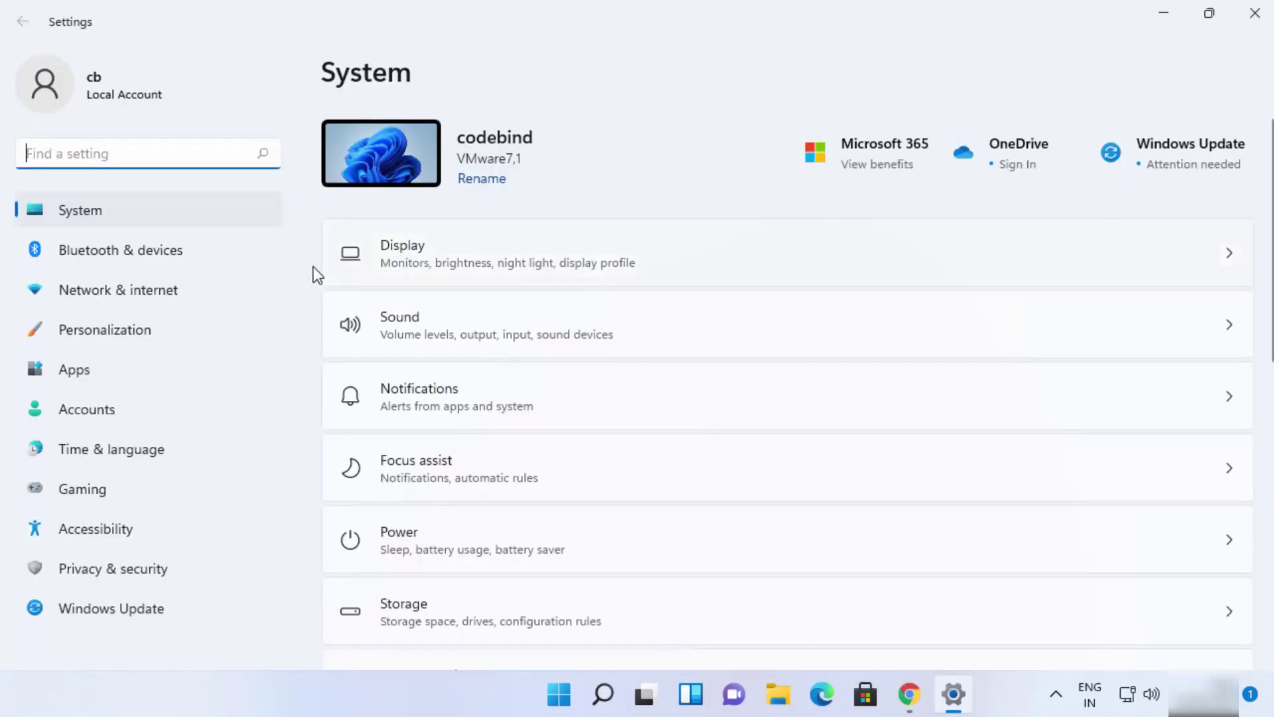
{"action": "left_click", "coordinate": [184, 409]}
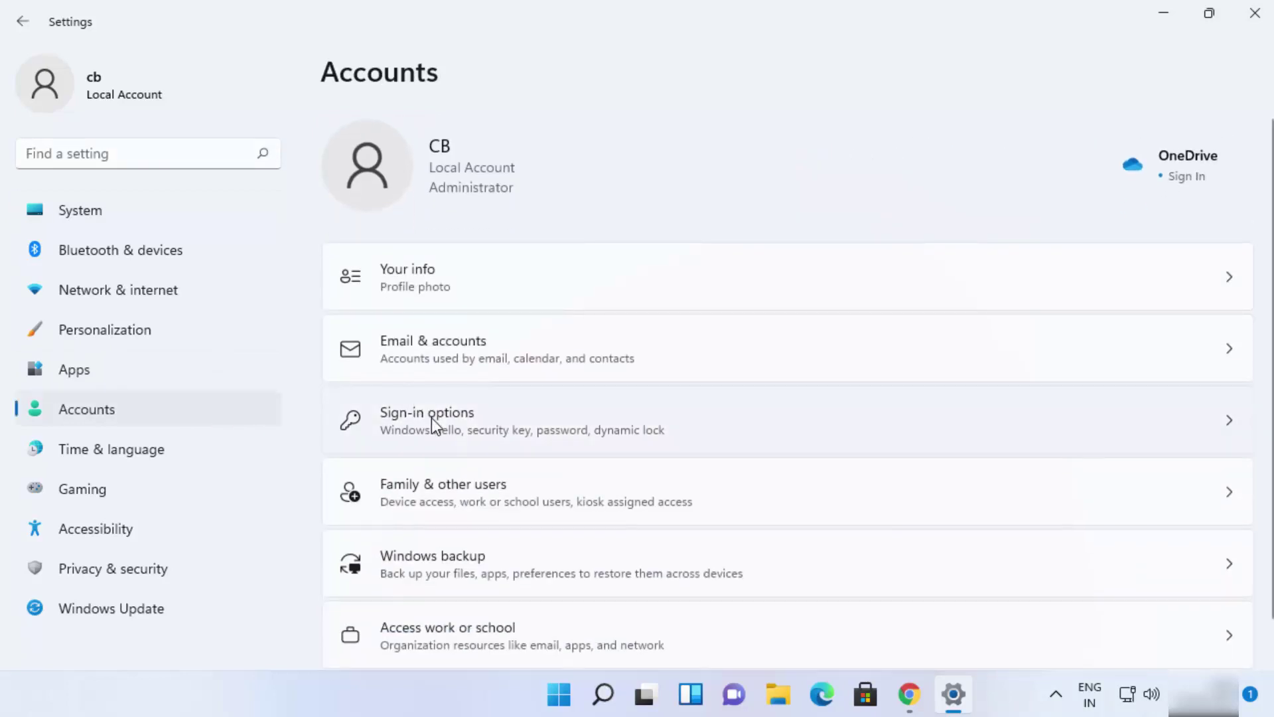
{"action": "left_click", "coordinate": [432, 417]}
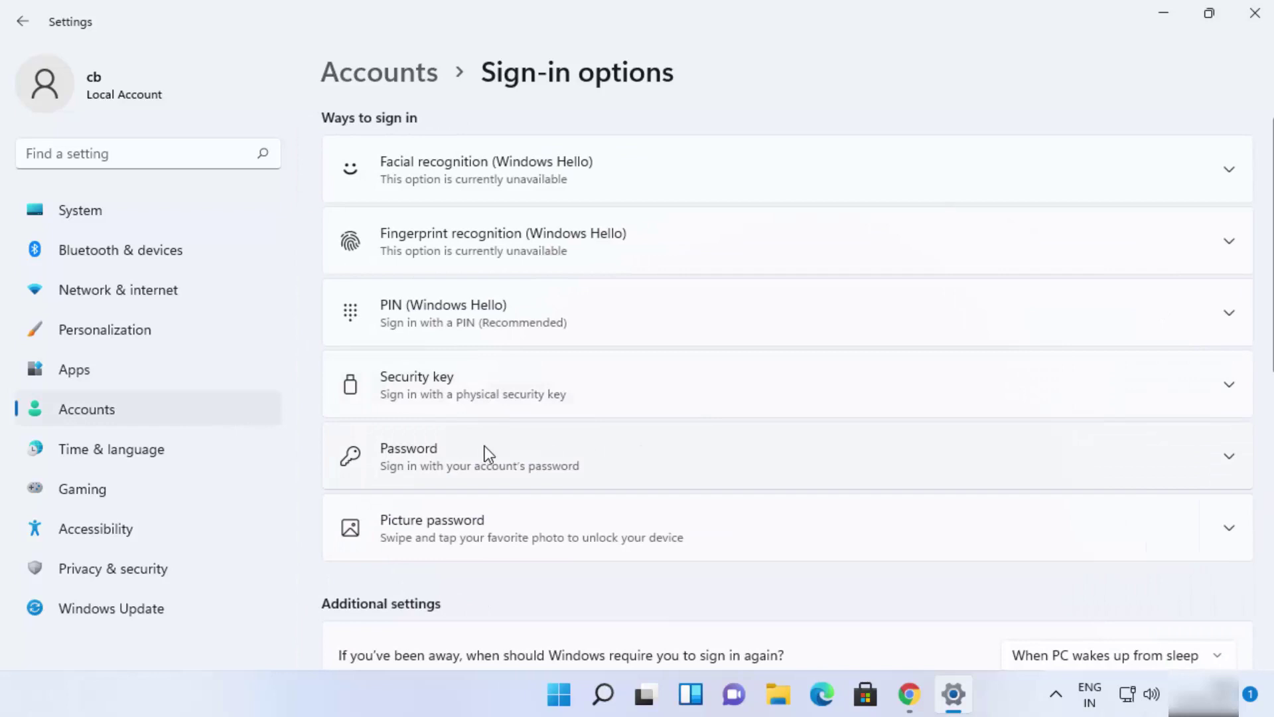
{"action": "left_click", "coordinate": [1227, 454]}
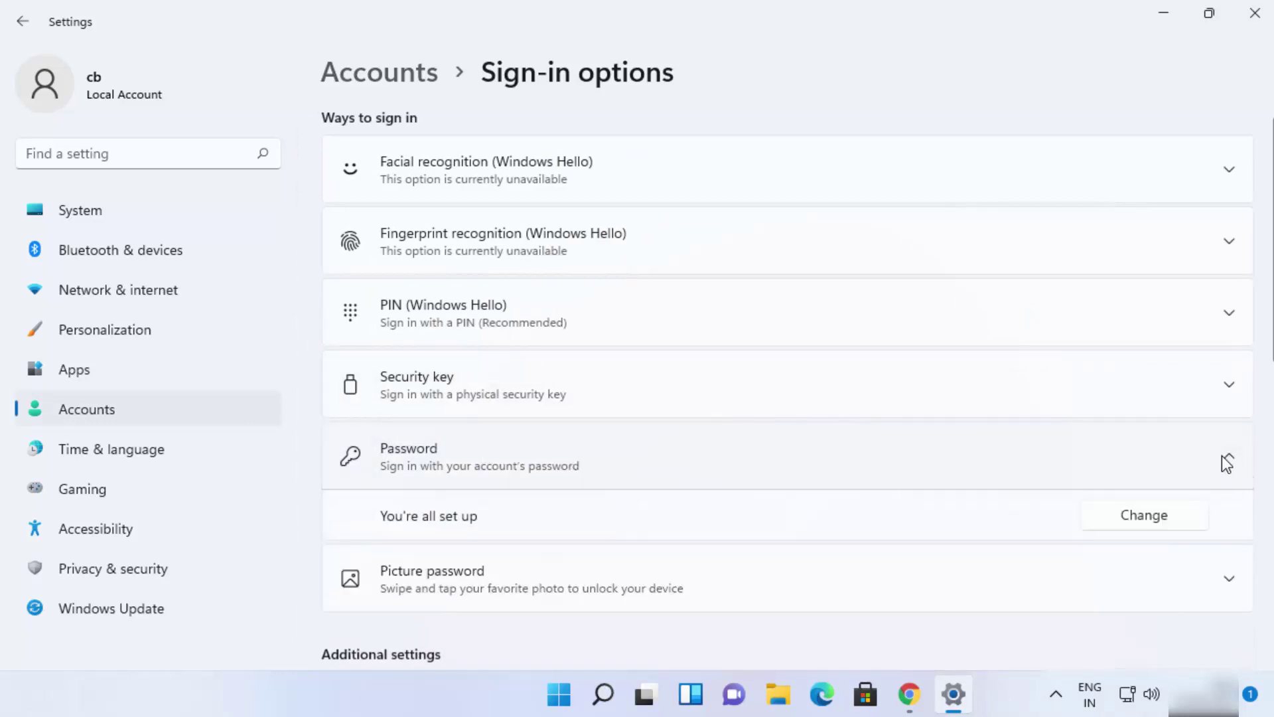
- Start the password change, enter the current password, and continue to the new-password fields
{"action": "left_click", "coordinate": [1136, 515]}
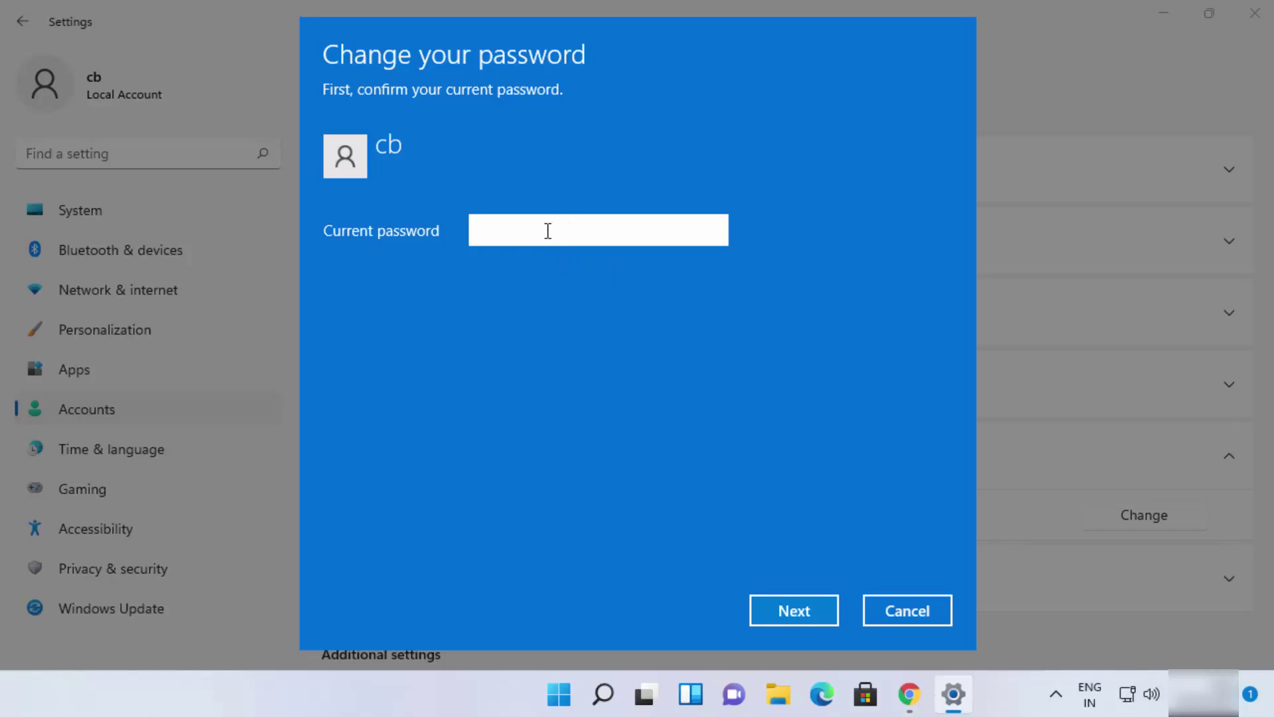
{"action": "type", "text": "••••"}
{"action": "key", "text": "BackSpace"}
{"action": "key", "text": "BackSpace"}
{"action": "key", "text": "BackSpace"}
{"action": "key", "text": "BackSpace"}
{"action": "type", "text": "••••••"}
{"action": "left_click", "coordinate": [814, 612]}
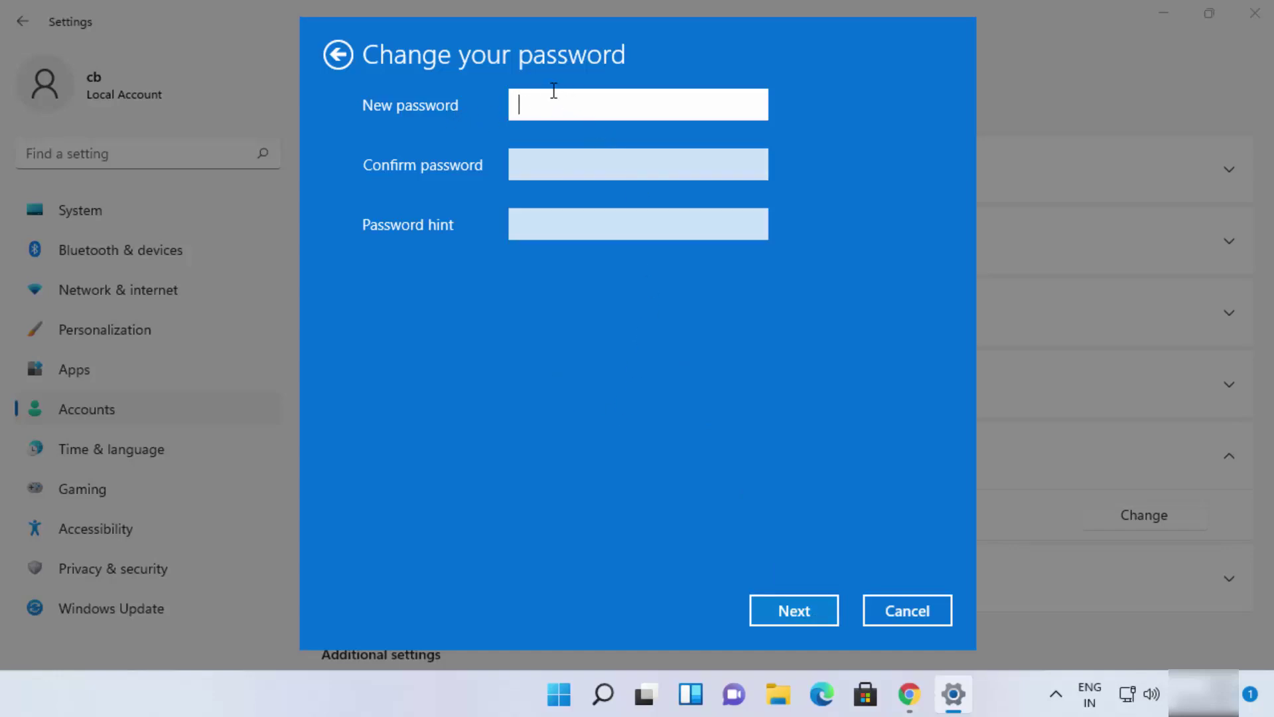
{"action": "left_click", "coordinate": [539, 167]}
{"action": "left_click", "coordinate": [541, 214]}
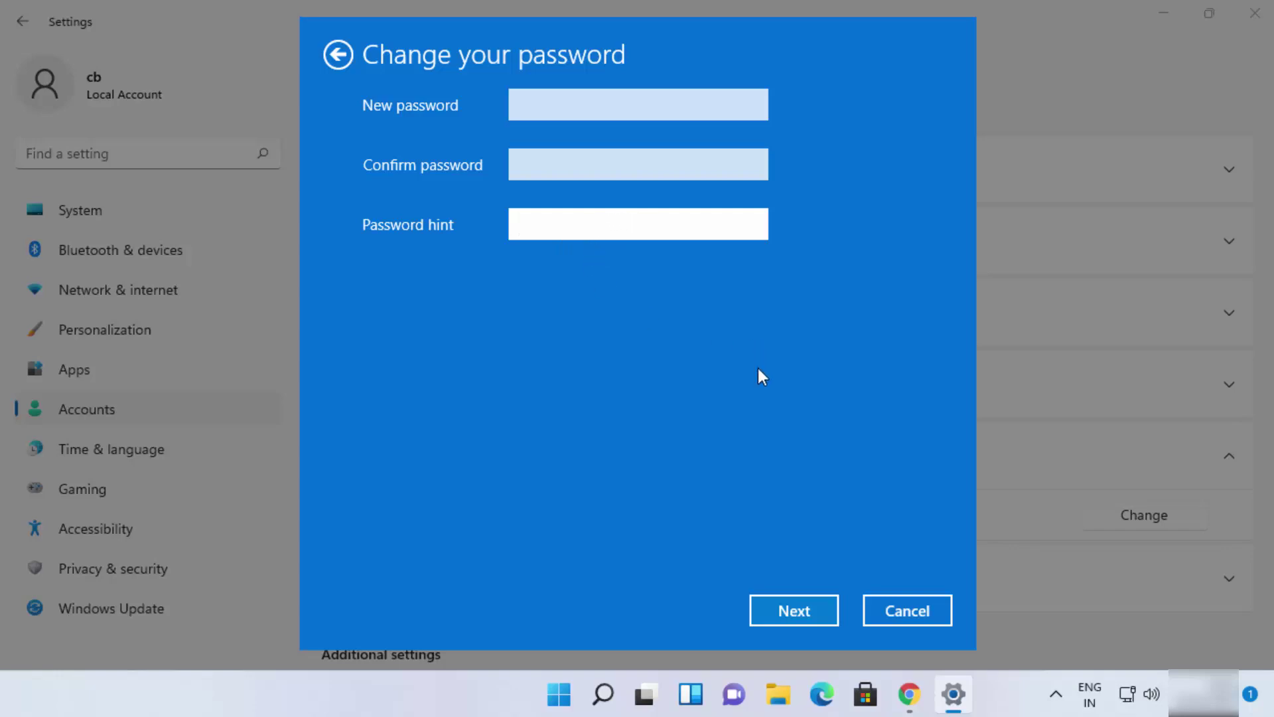
- Cancel the change, close Settings, and bring up the Ctrl+Alt+Del security options screen
{"action": "left_click", "coordinate": [890, 607]}
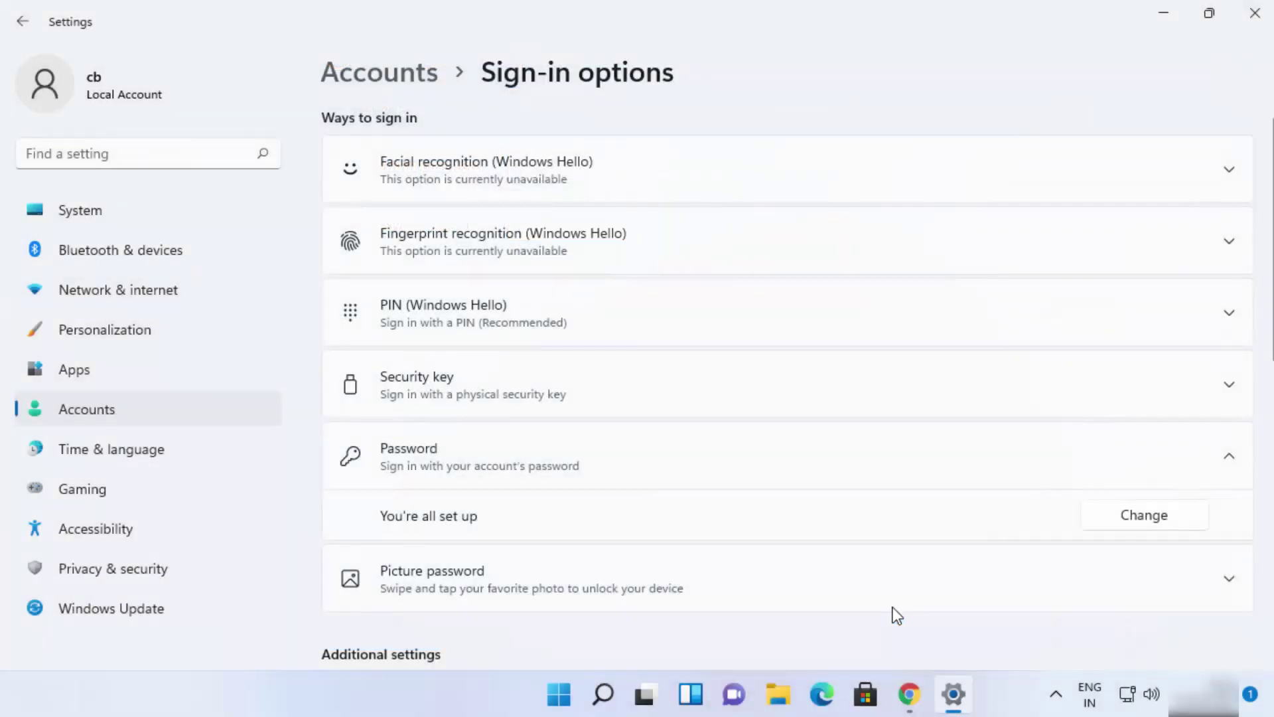
{"action": "left_click", "coordinate": [1255, 13]}
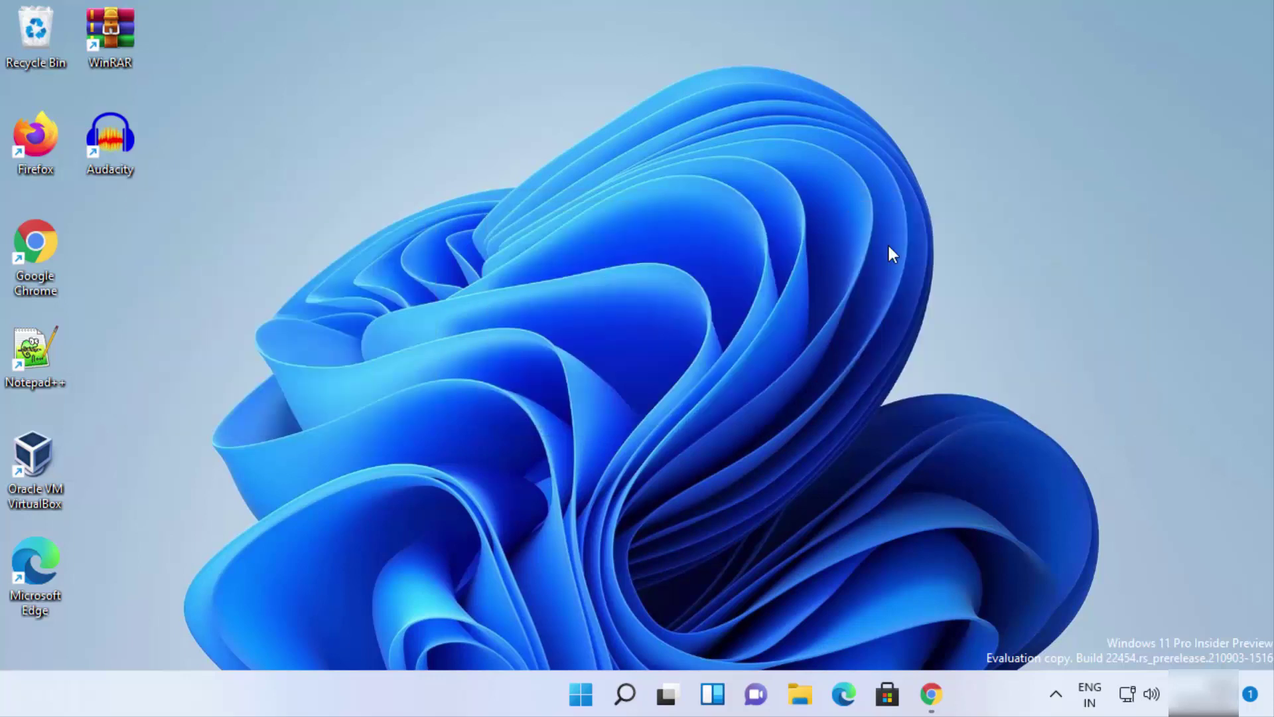
{"action": "key", "text": "ctrl+alt+Delete"}
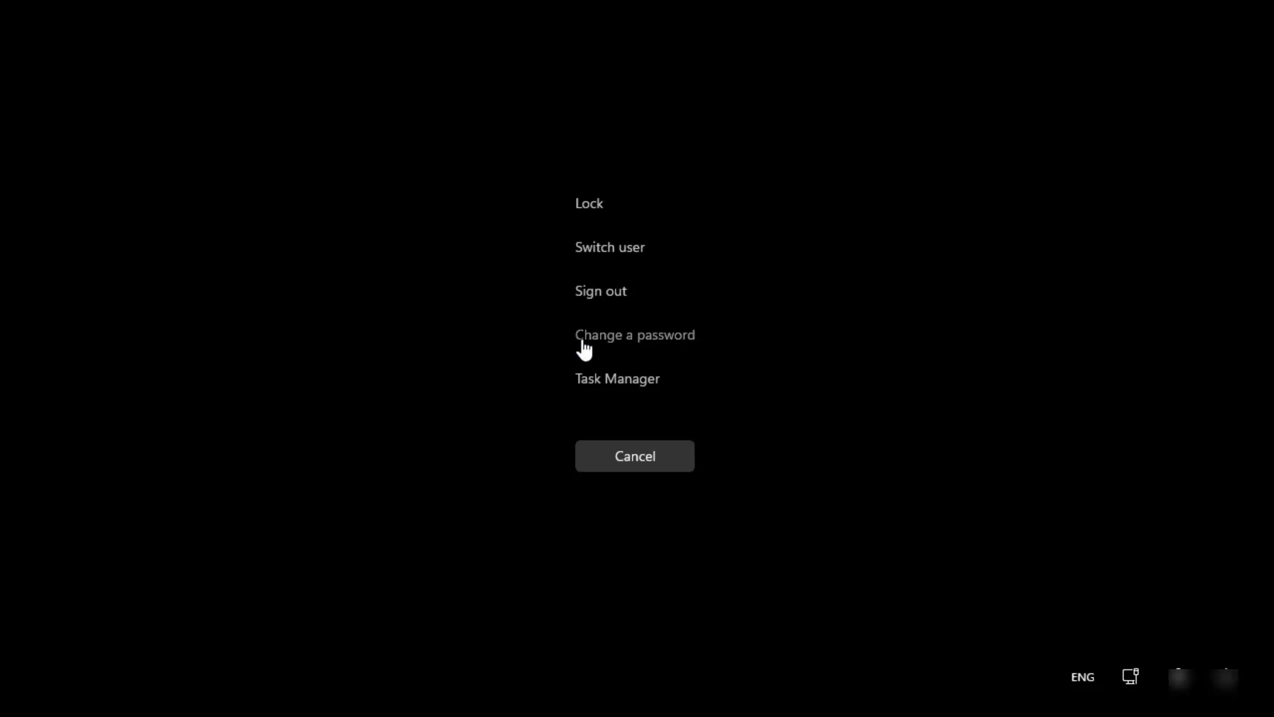
- Choose Change a password, then enter the old and the new password, revealing the new one
{"action": "left_click", "coordinate": [609, 338]}
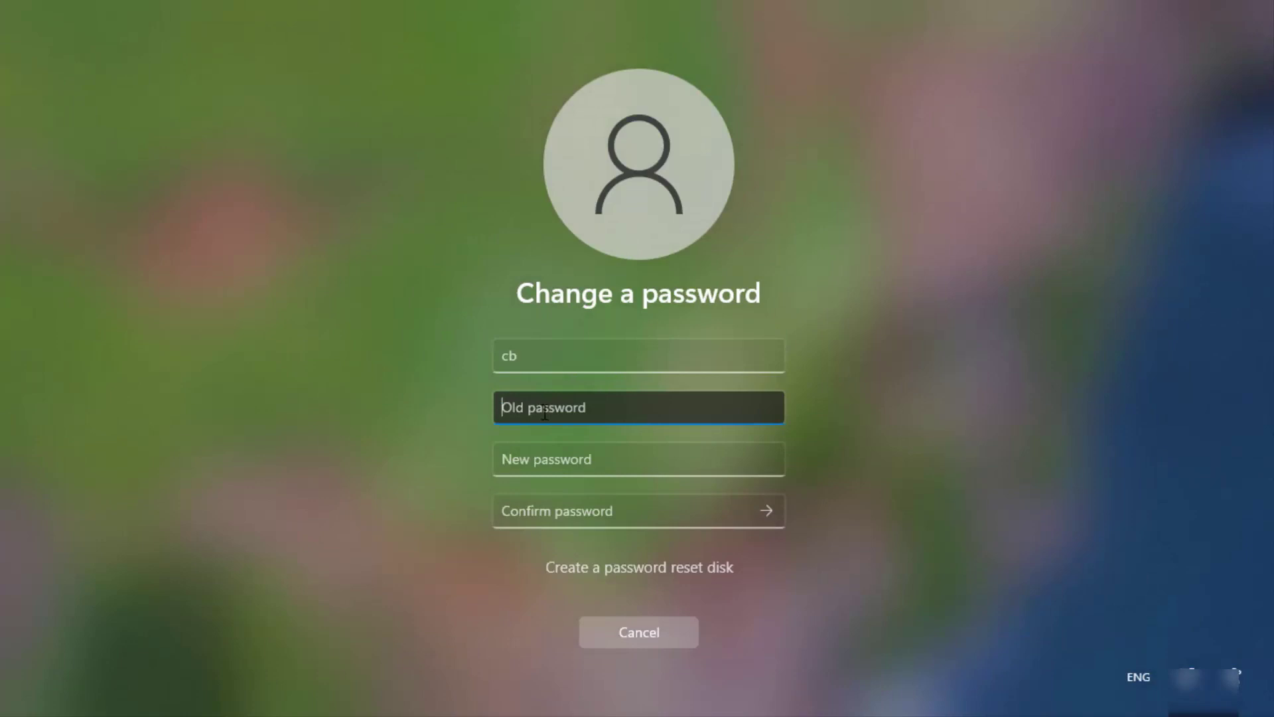
{"action": "type", "text": "••••••"}
{"action": "left_click", "coordinate": [551, 459]}
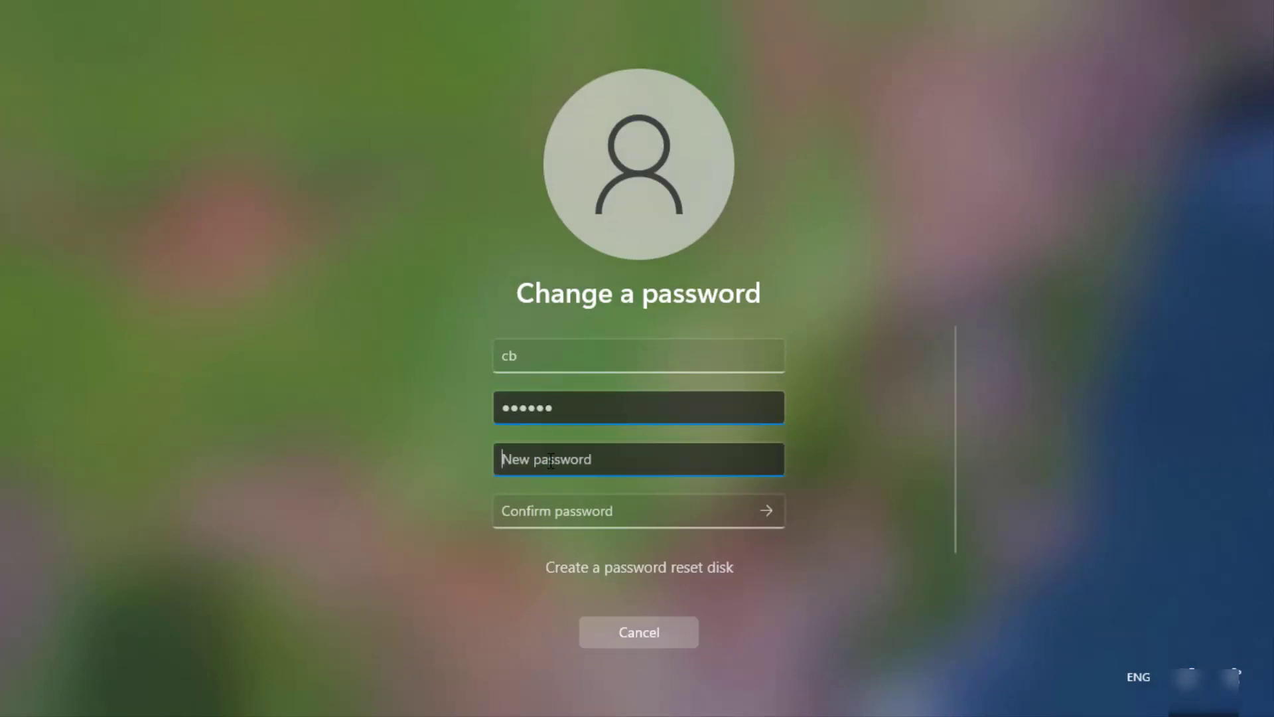
{"action": "type", "text": "••••"}
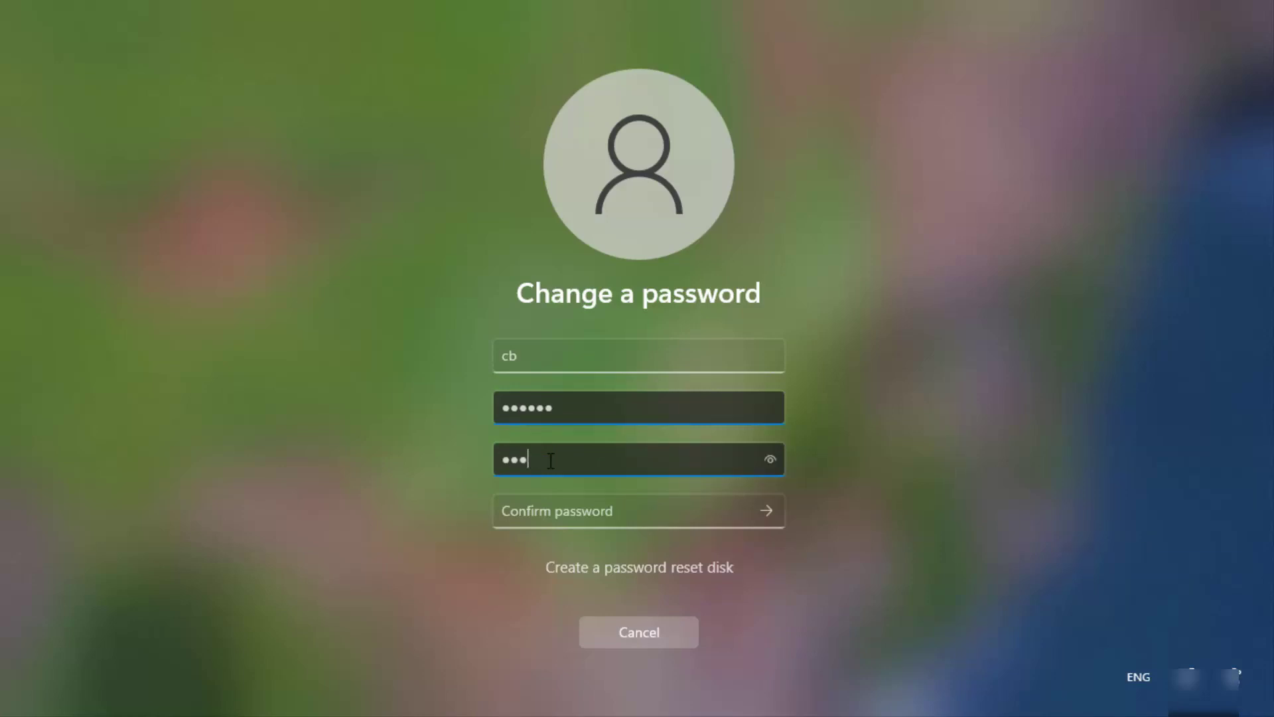
{"action": "type", "text": "•••"}
{"action": "left_click", "coordinate": [770, 460]}
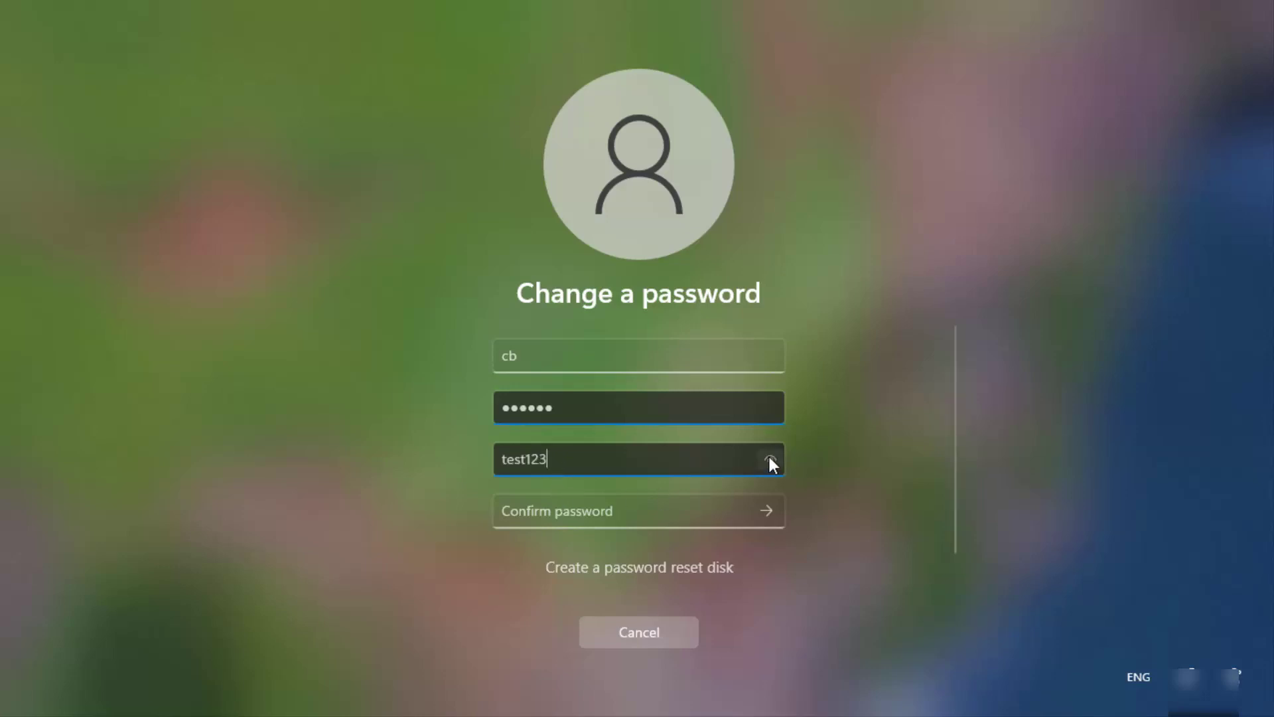
{"action": "left_click", "coordinate": [770, 464]}
- Confirm the new password, submit the change, and dismiss the password-changed confirmation
{"action": "left_click", "coordinate": [714, 511]}
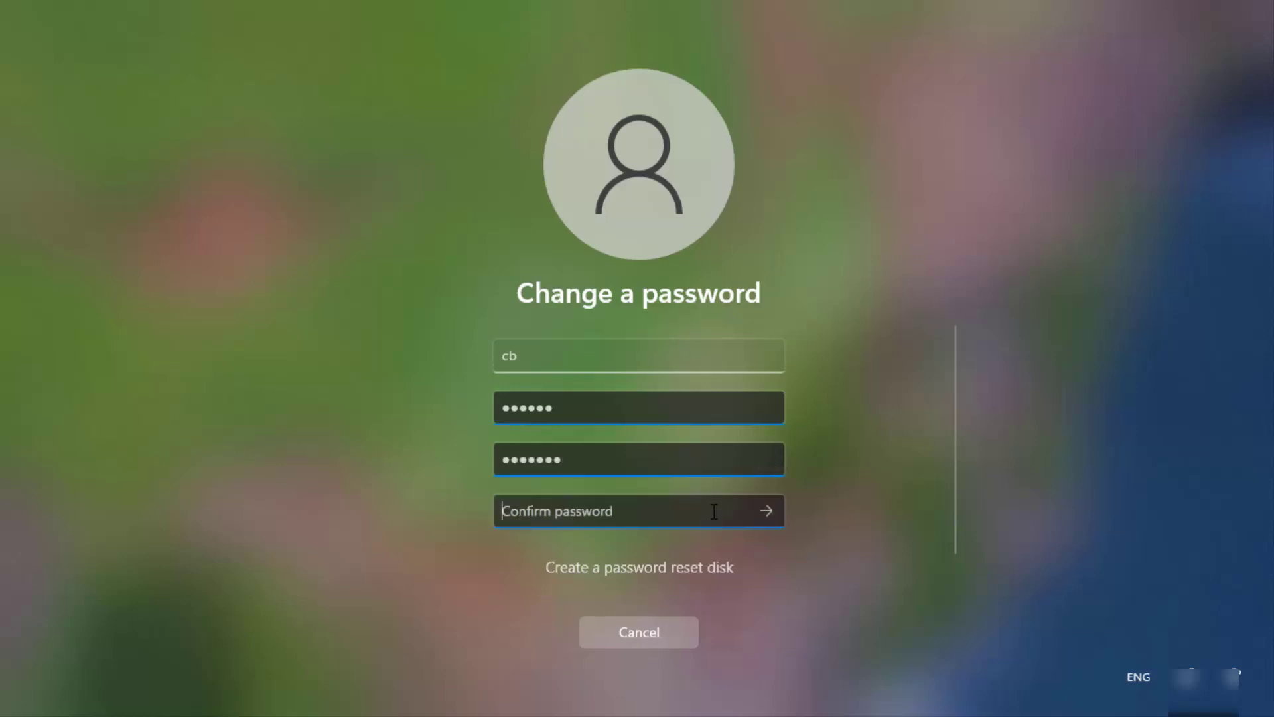
{"action": "type", "text": "test123"}
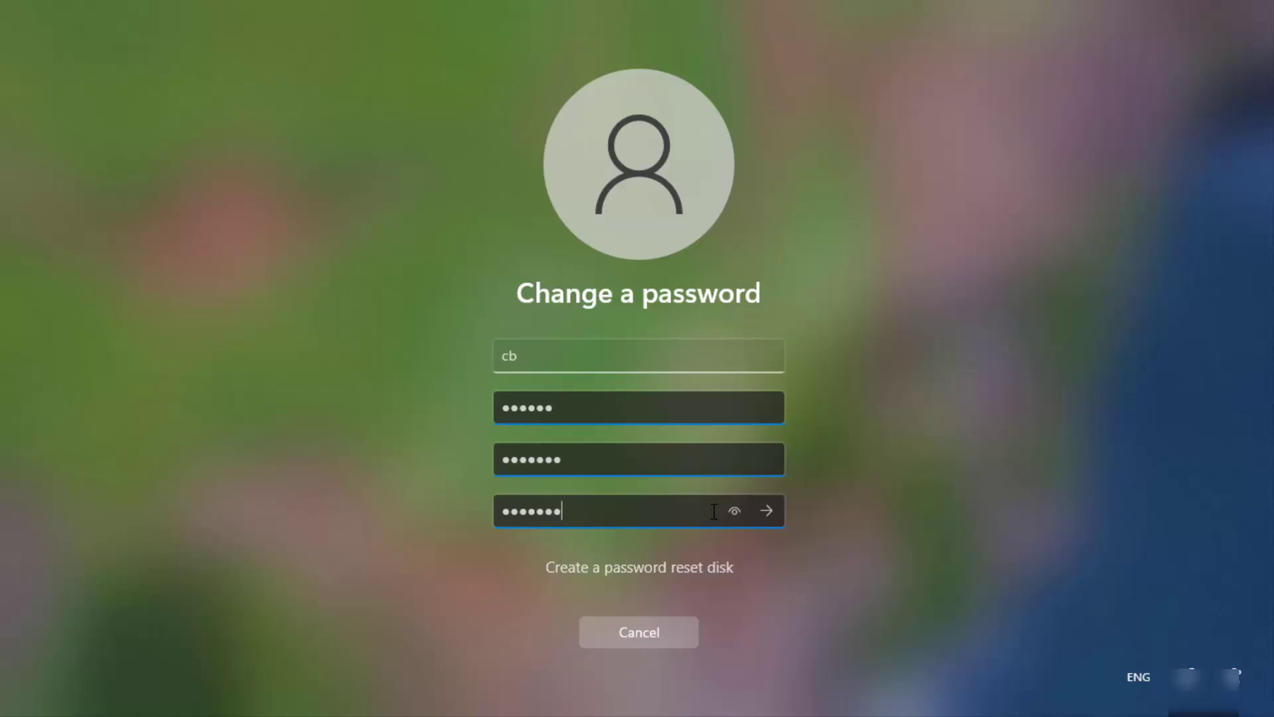
{"action": "left_click", "coordinate": [727, 515]}
{"action": "left_click", "coordinate": [765, 512]}
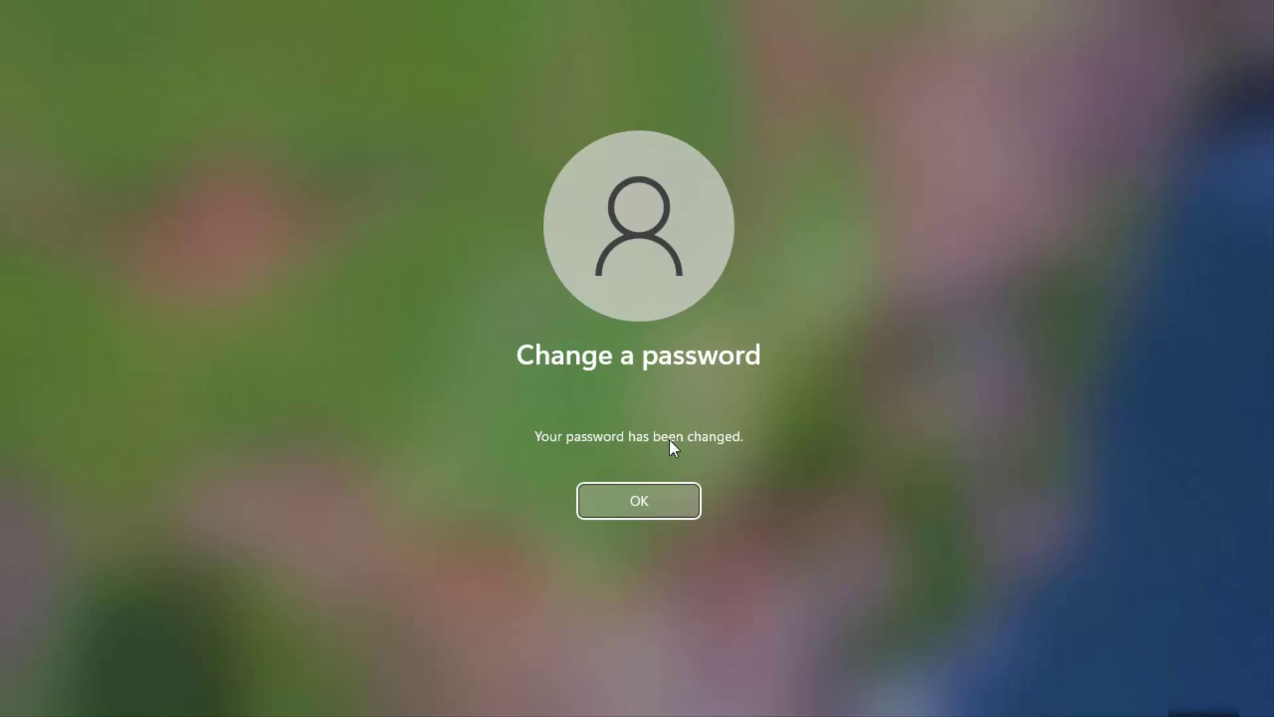
{"action": "left_click", "coordinate": [644, 496]}
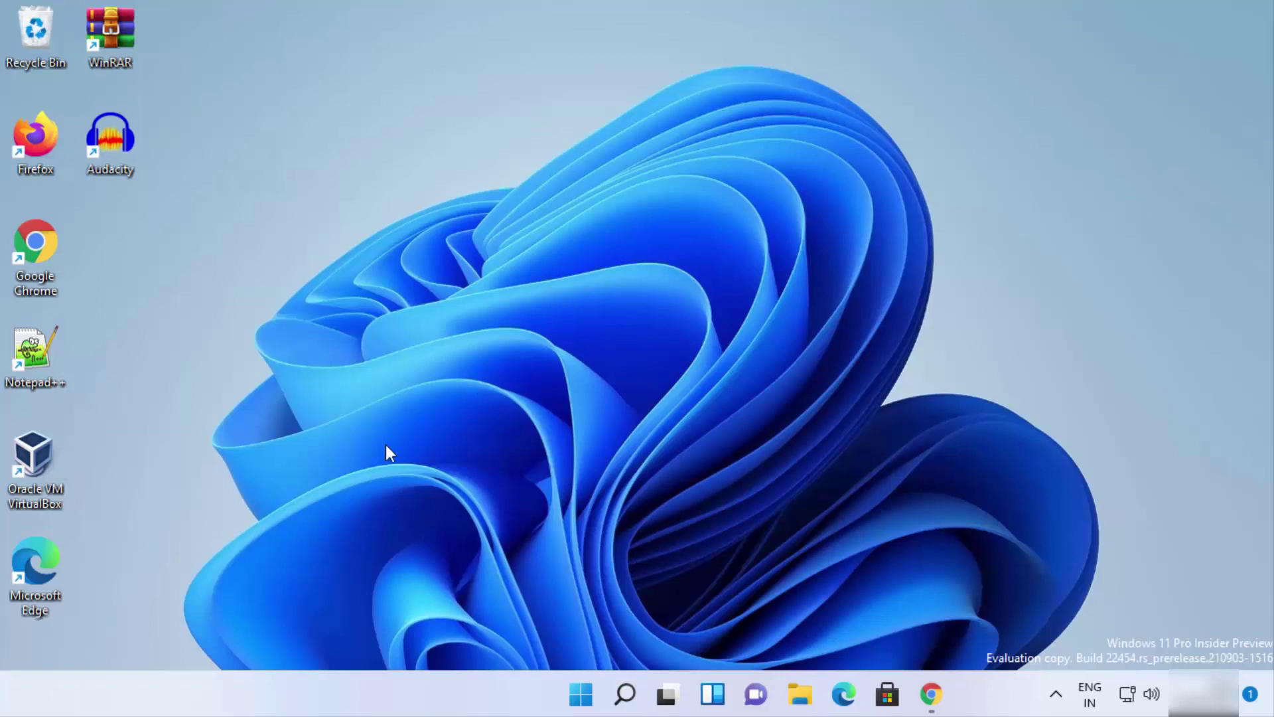
- Sign out of the account from the Start menu's account options
{"action": "left_click", "coordinate": [582, 697]}
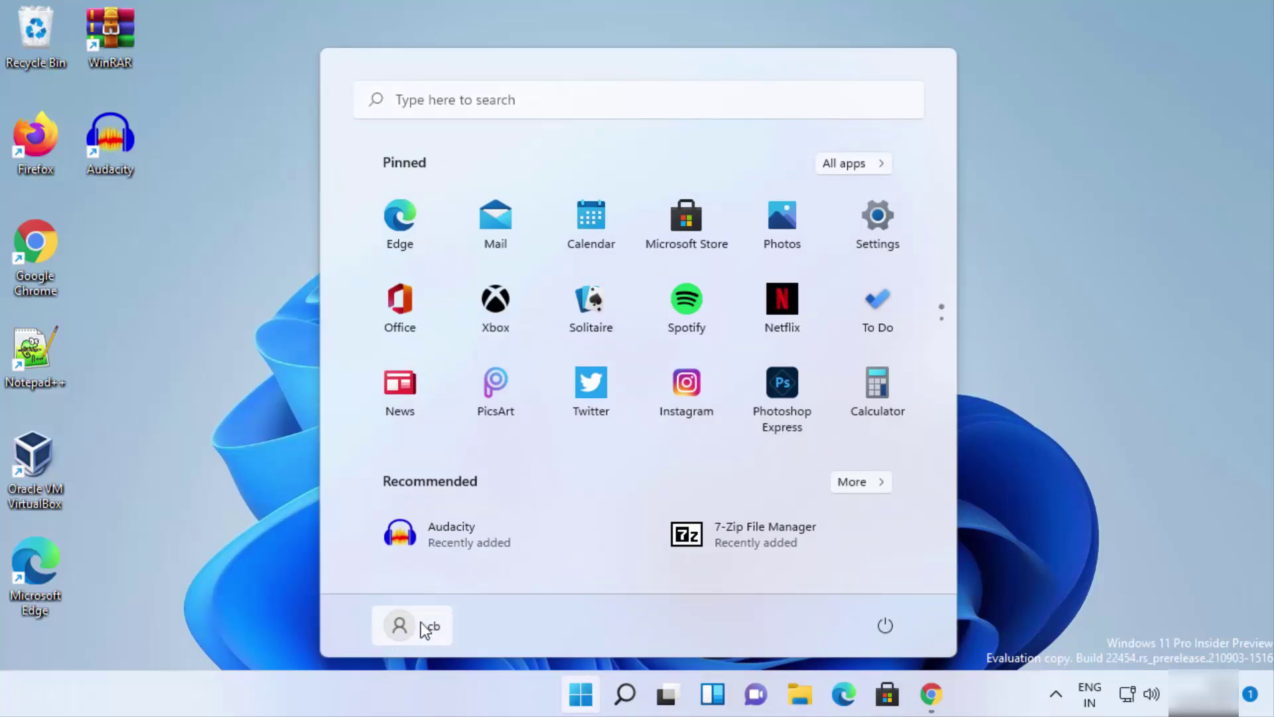
{"action": "left_click", "coordinate": [428, 631]}
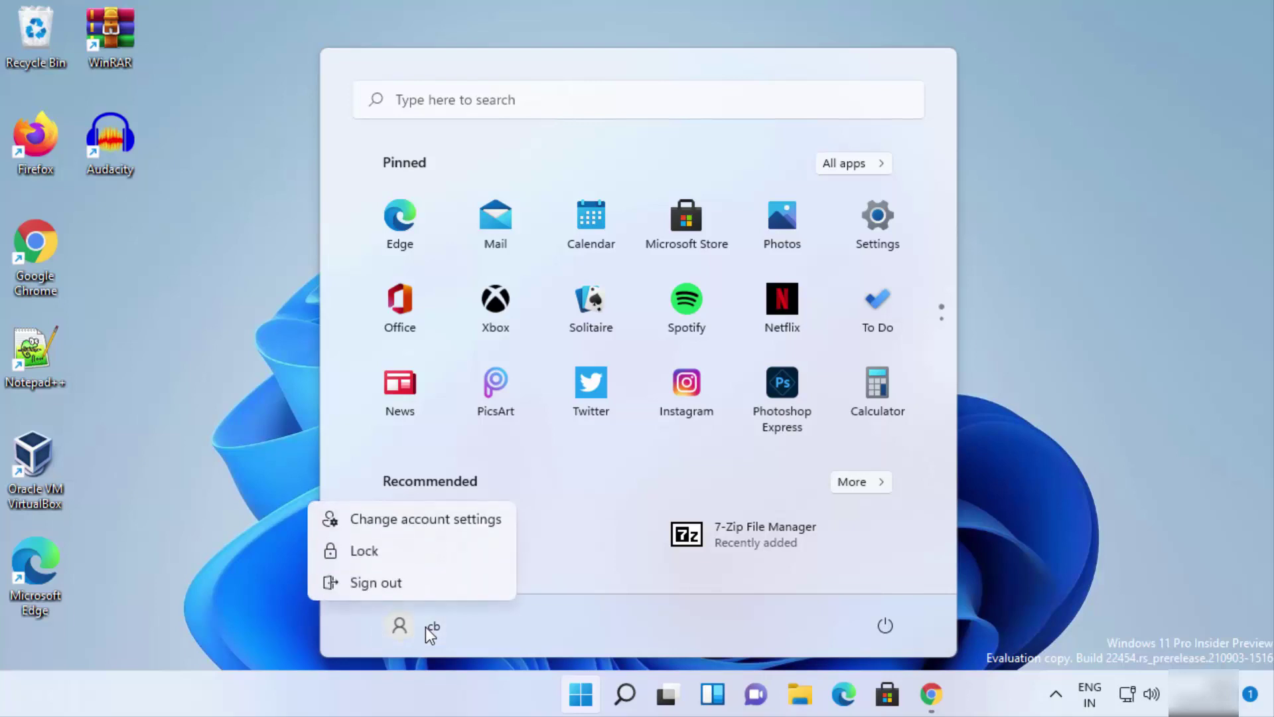
{"action": "left_click", "coordinate": [387, 587]}
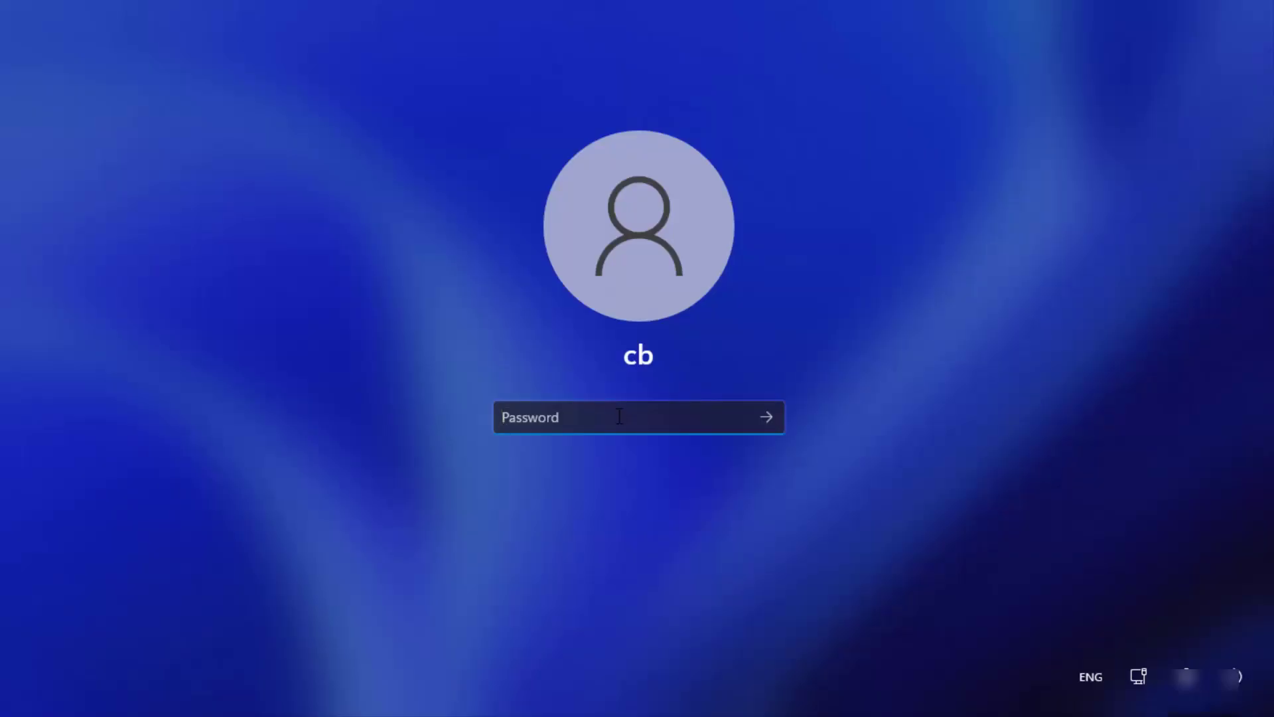
- Sign back in at the sign-in screen with the new password
{"action": "type", "text": "*******"}
{"action": "left_click", "coordinate": [732, 418]}
{"action": "left_click", "coordinate": [765, 417]}
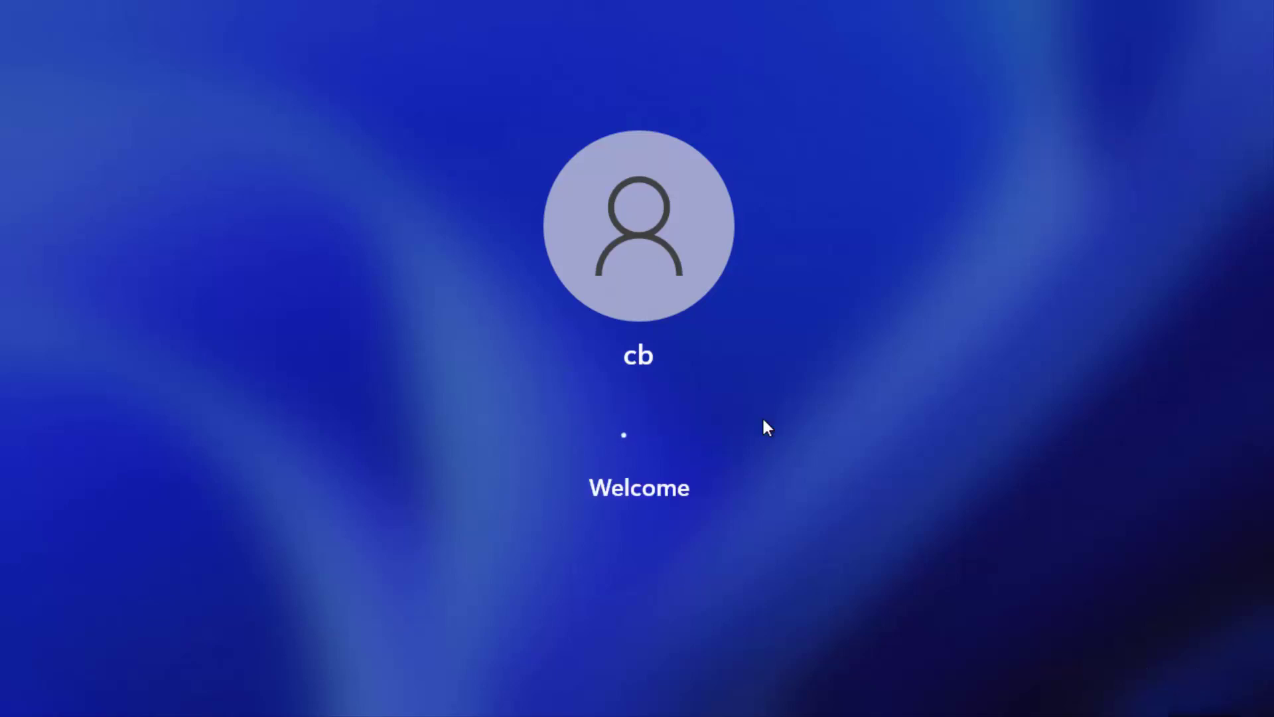